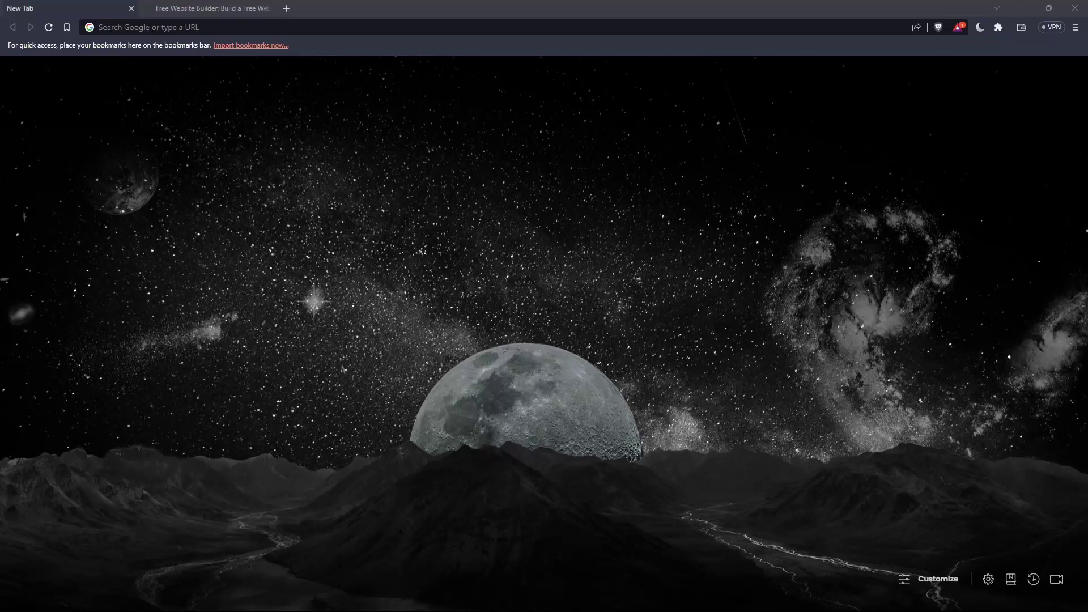
Step: Switch Brave to the already-open weebly.com tab from the address bar suggestion
{"action": "left_click", "coordinate": [148, 26]}
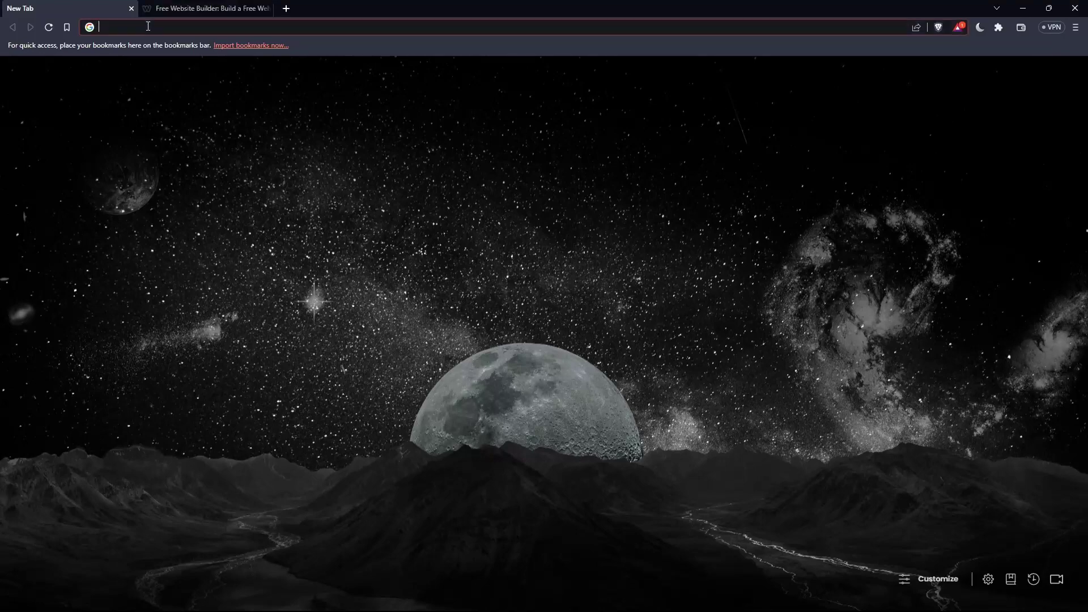
{"action": "type", "text": "wee"}
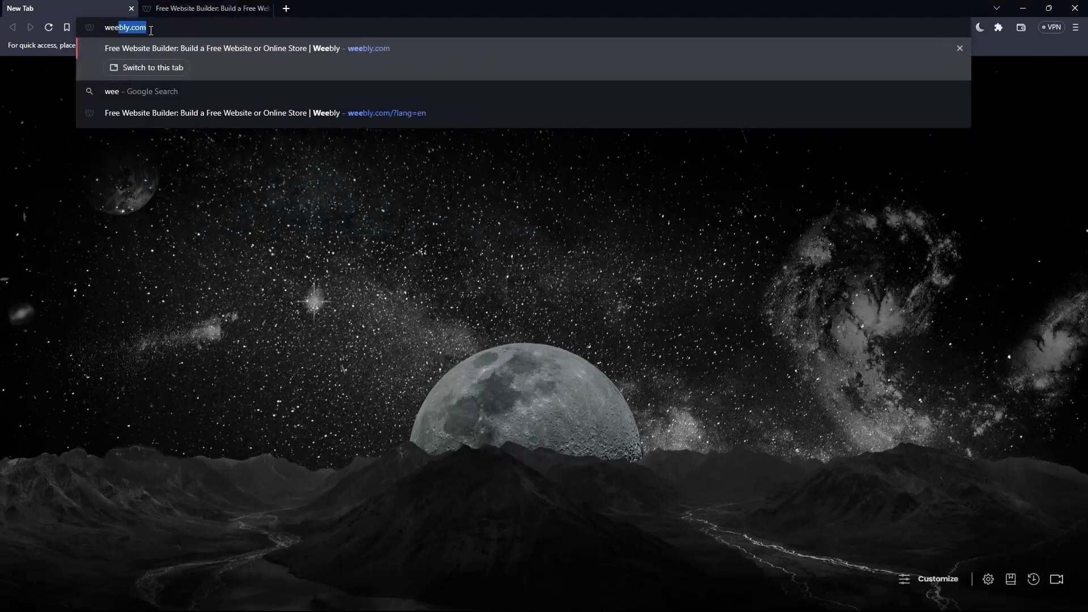
{"action": "type", "text": "bly."}
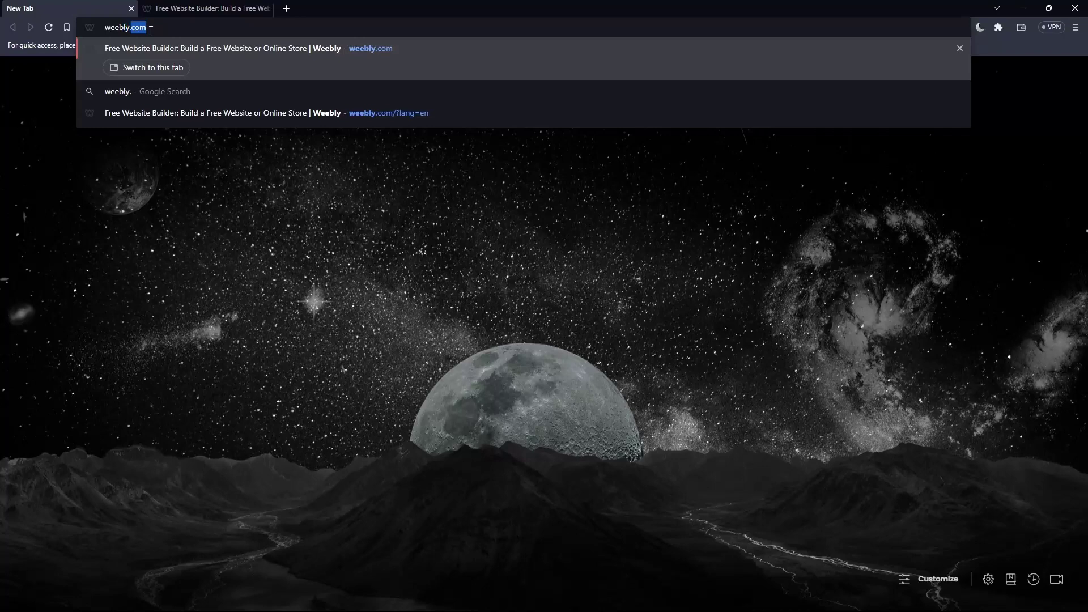
{"action": "type", "text": "com"}
{"action": "triple_click", "coordinate": [165, 32]}
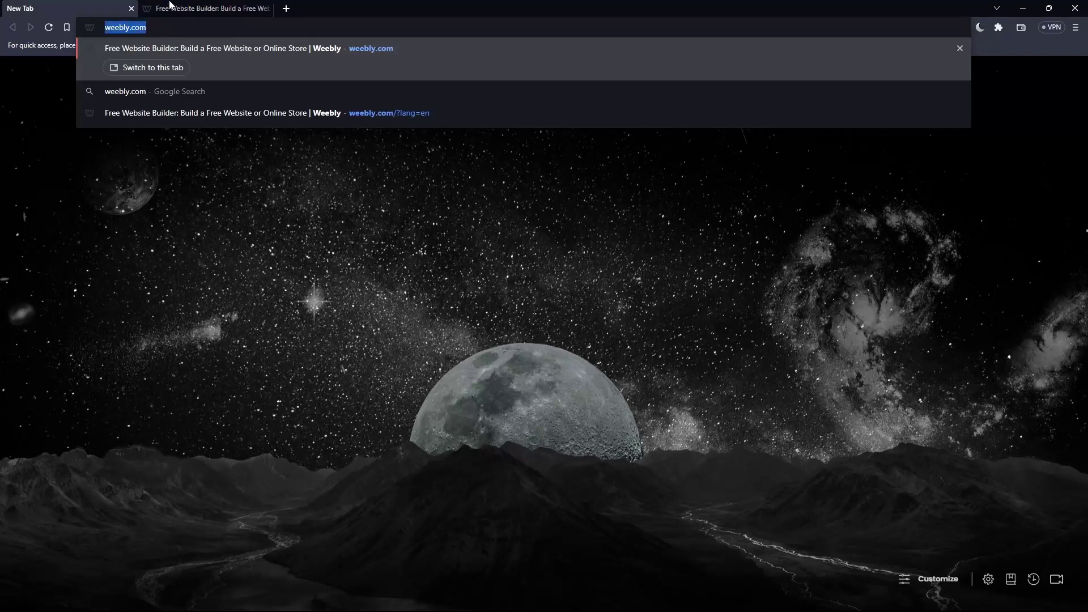
{"action": "key", "text": "Return"}
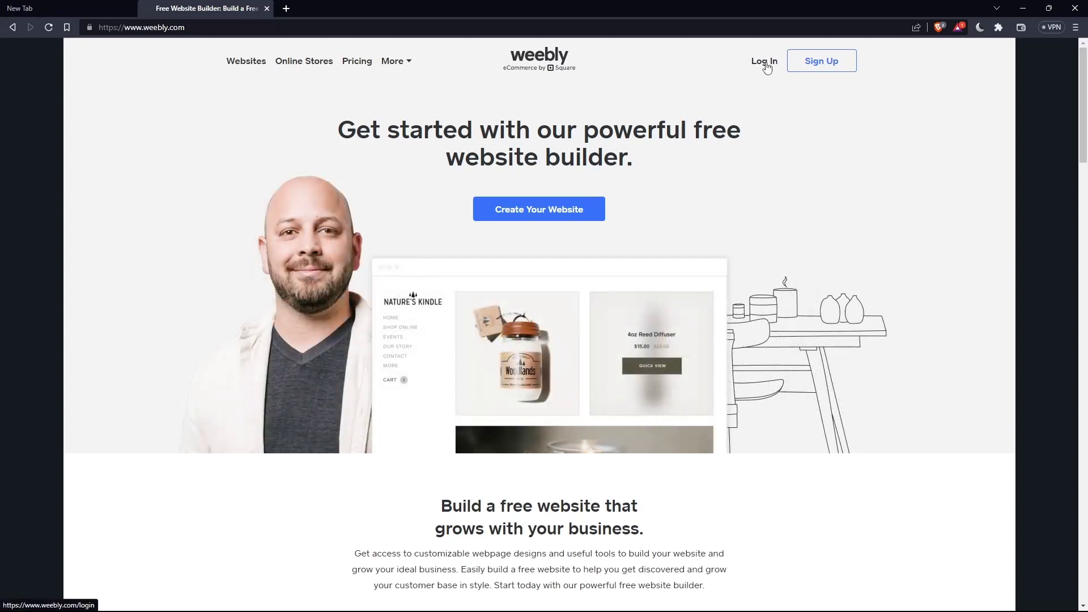
Step: Visit Log In, return to the homepage, then start Sign Up and choose a website type
{"action": "left_click", "coordinate": [766, 68]}
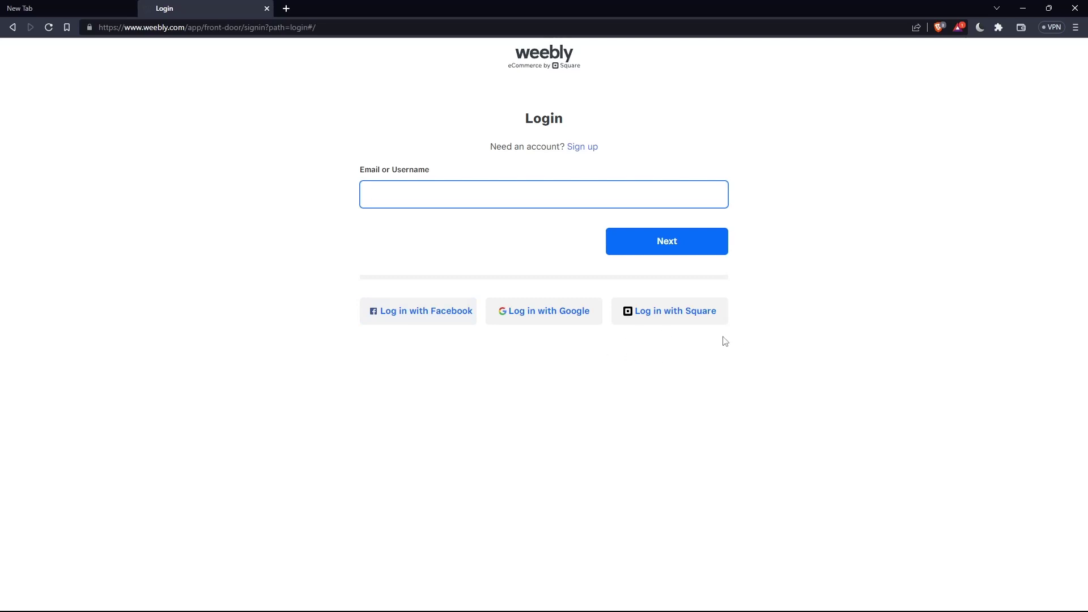
{"action": "key", "text": "alt+Left"}
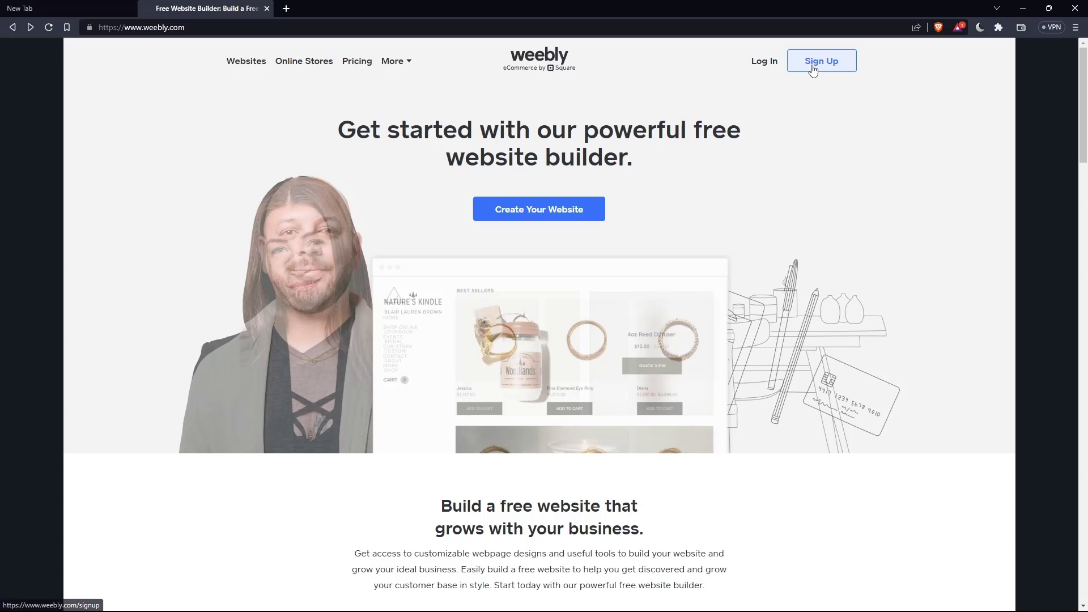
{"action": "left_click", "coordinate": [822, 67]}
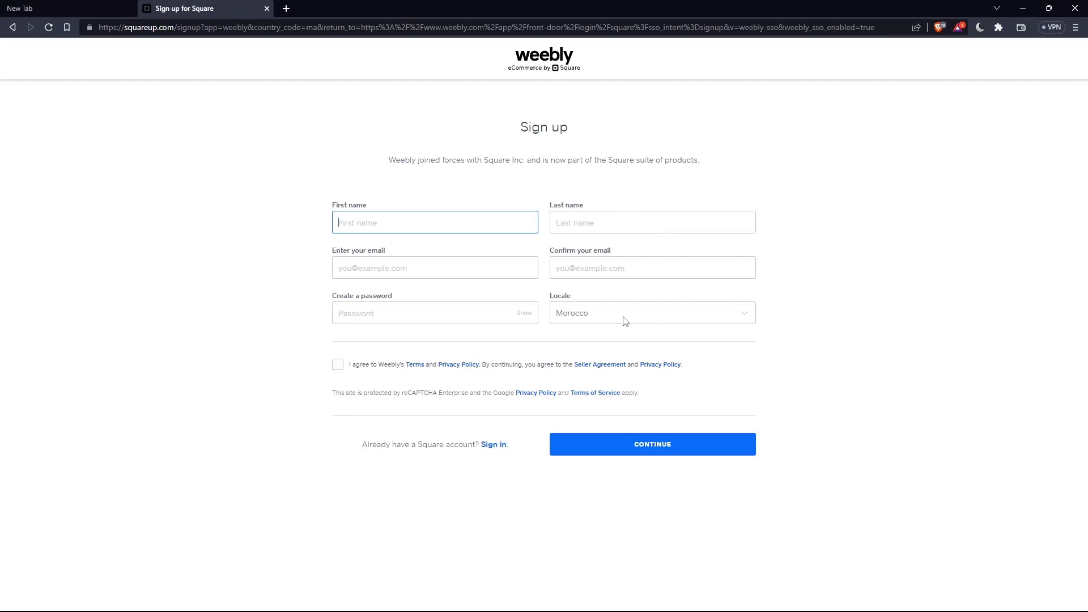
{"action": "left_click", "coordinate": [272, 372]}
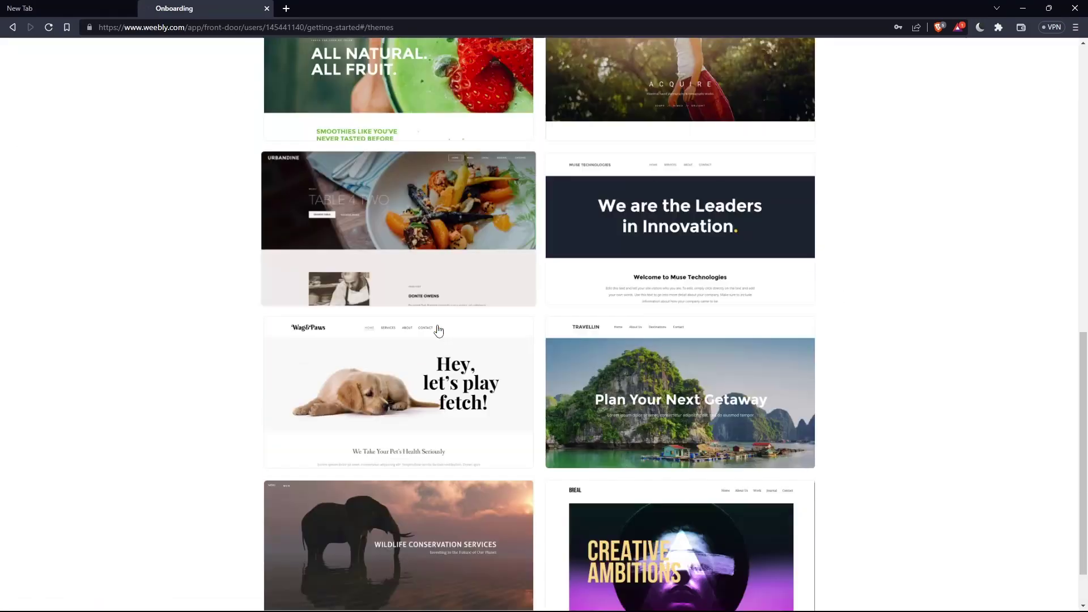
{"action": "scroll", "coordinate": [437, 328], "scroll_direction": "up", "scroll_amount": 6}
Step: Preview the yoga theme and accept it with Start Editing
{"action": "left_click", "coordinate": [443, 223]}
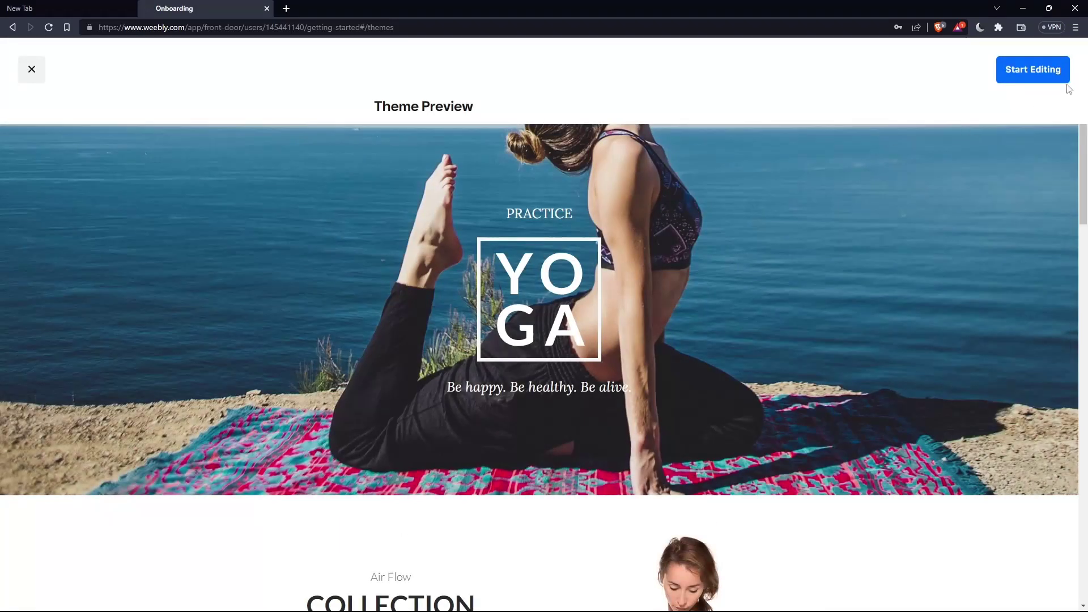
{"action": "left_click", "coordinate": [1025, 73]}
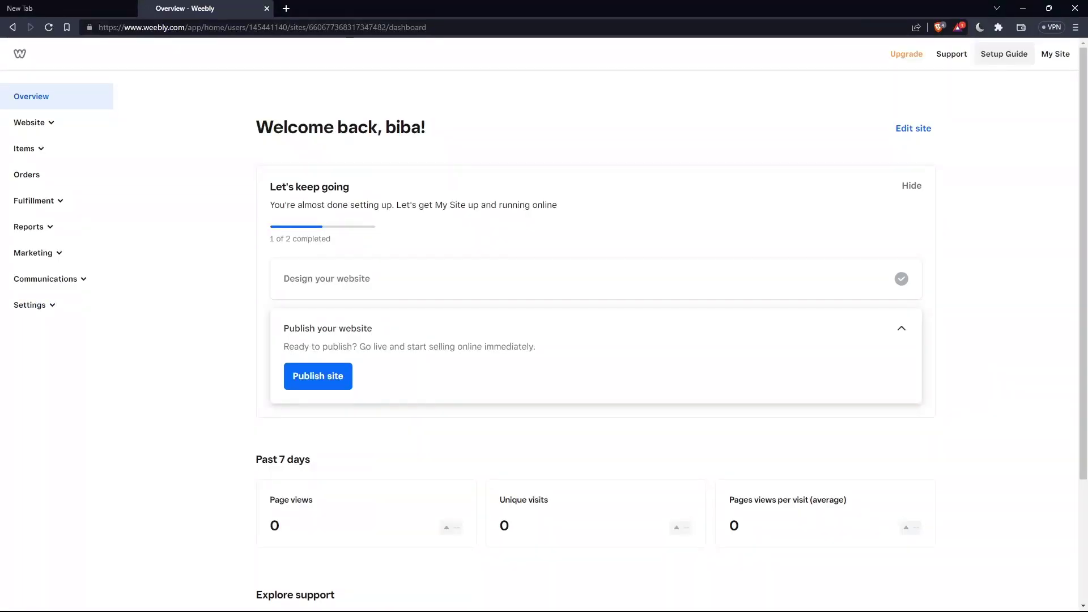
Step: Launch the editor via Edit site and close the 'Select your domain name' modal
{"action": "left_click", "coordinate": [919, 133]}
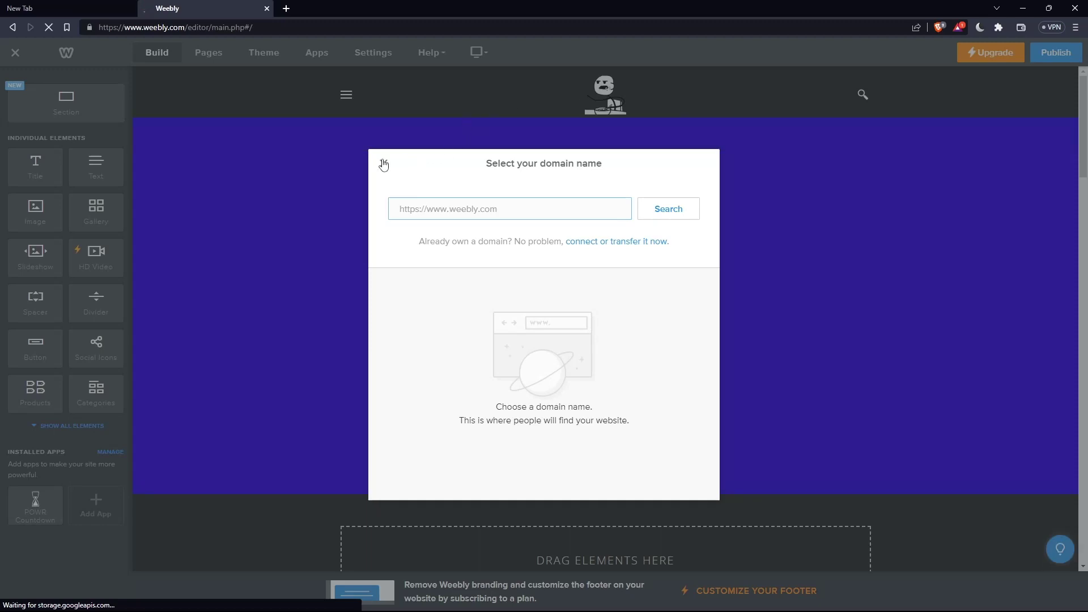
{"action": "left_click", "coordinate": [382, 162]}
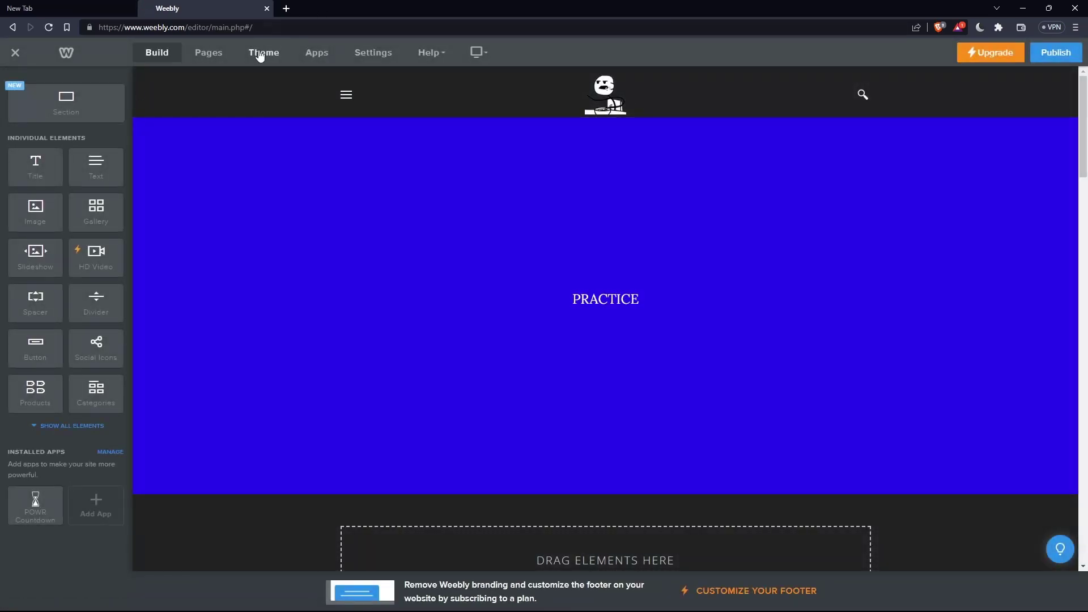
Step: Choose Libre Franklin as the Site Title font under Theme > Change Fonts
{"action": "left_click", "coordinate": [260, 56]}
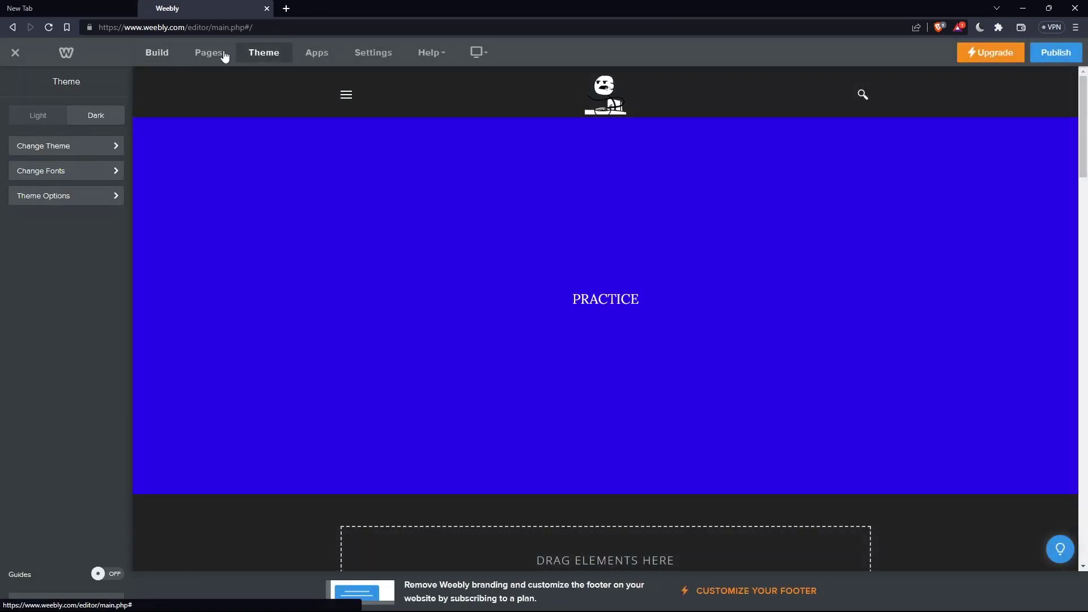
{"action": "left_click", "coordinate": [80, 175]}
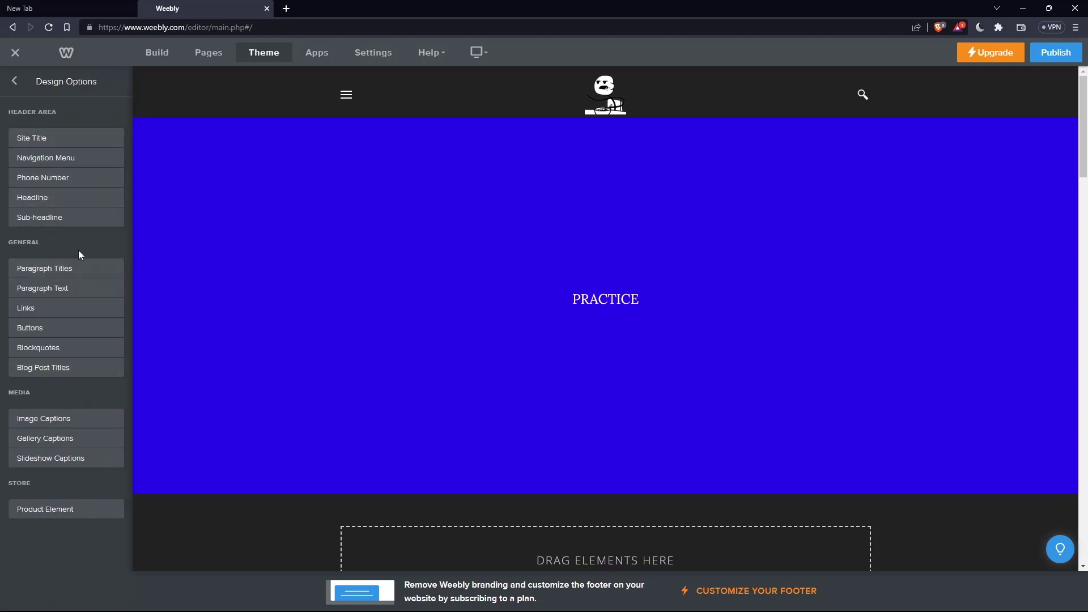
{"action": "left_click", "coordinate": [67, 146]}
{"action": "left_click", "coordinate": [78, 135]}
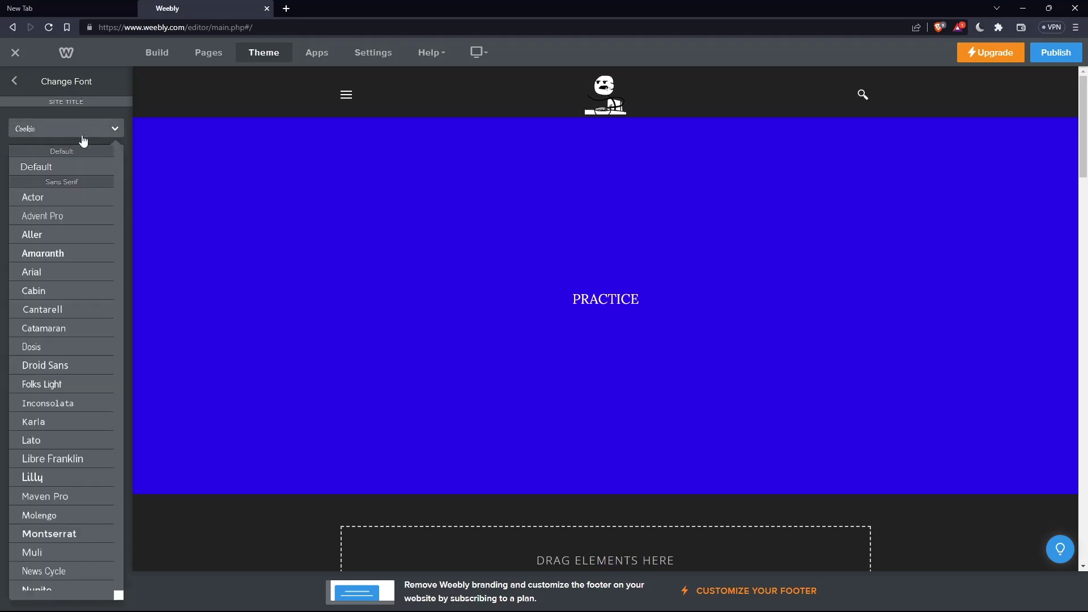
{"action": "left_click", "coordinate": [76, 459]}
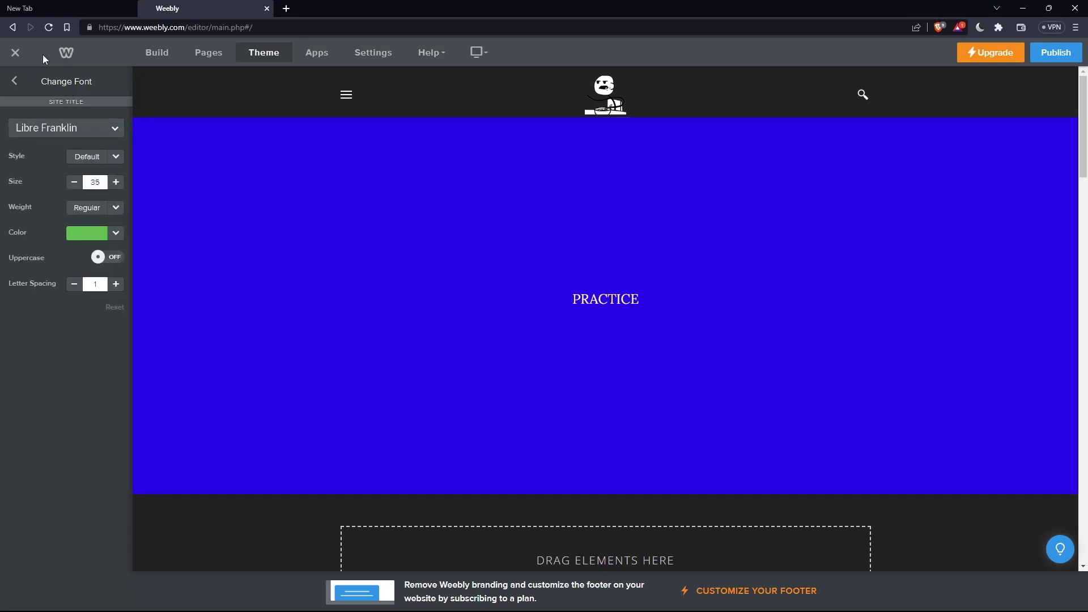
{"action": "left_click", "coordinate": [15, 51]}
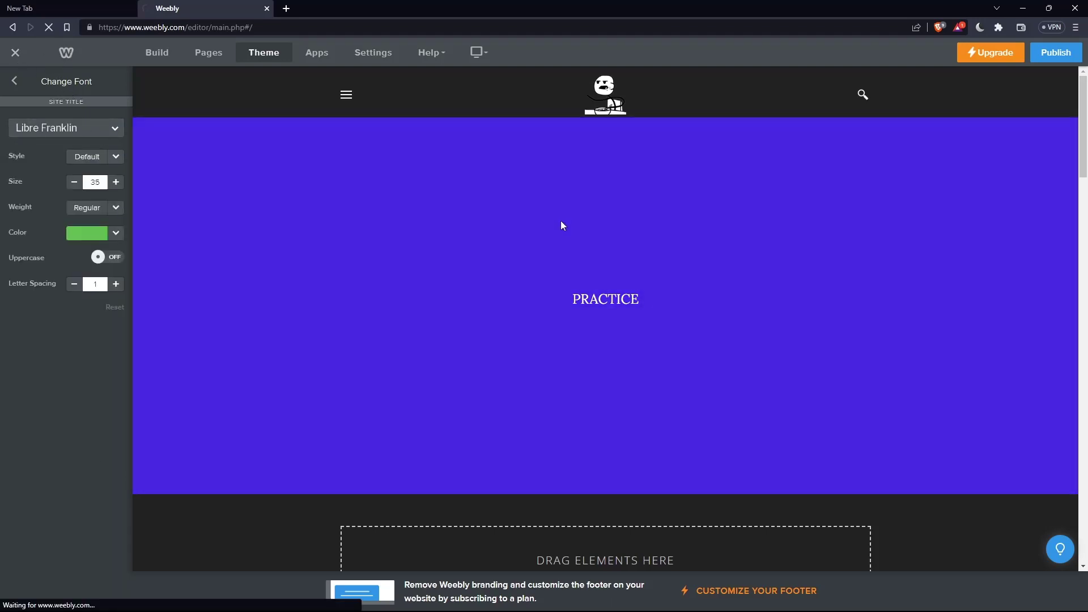